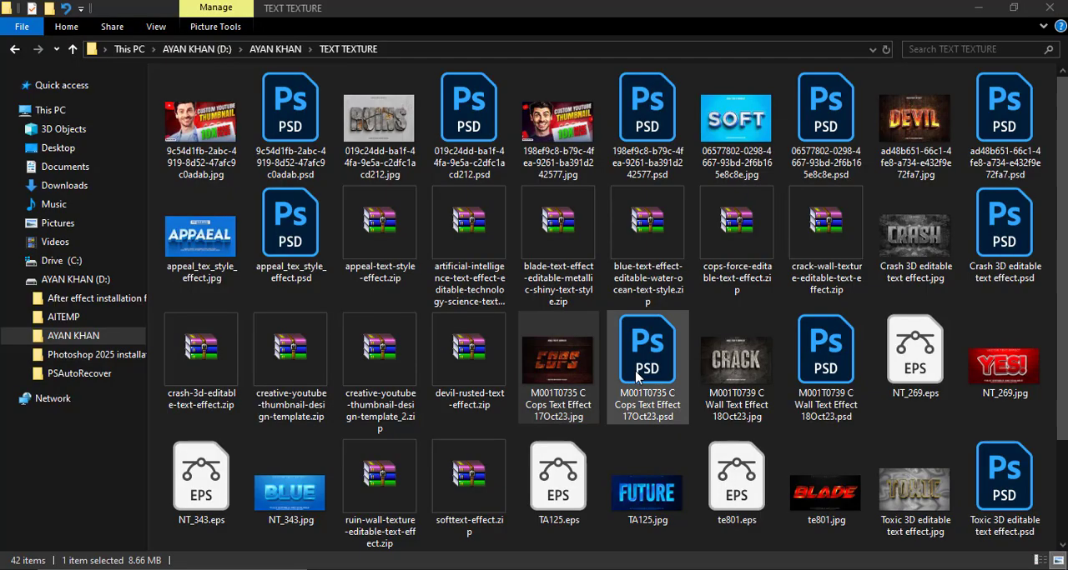
- Open M001T0735 C Cops Text Effect 17Oct23.psd in Photoshop and open its Your Design Here smart object for editing
double_click(637, 377)
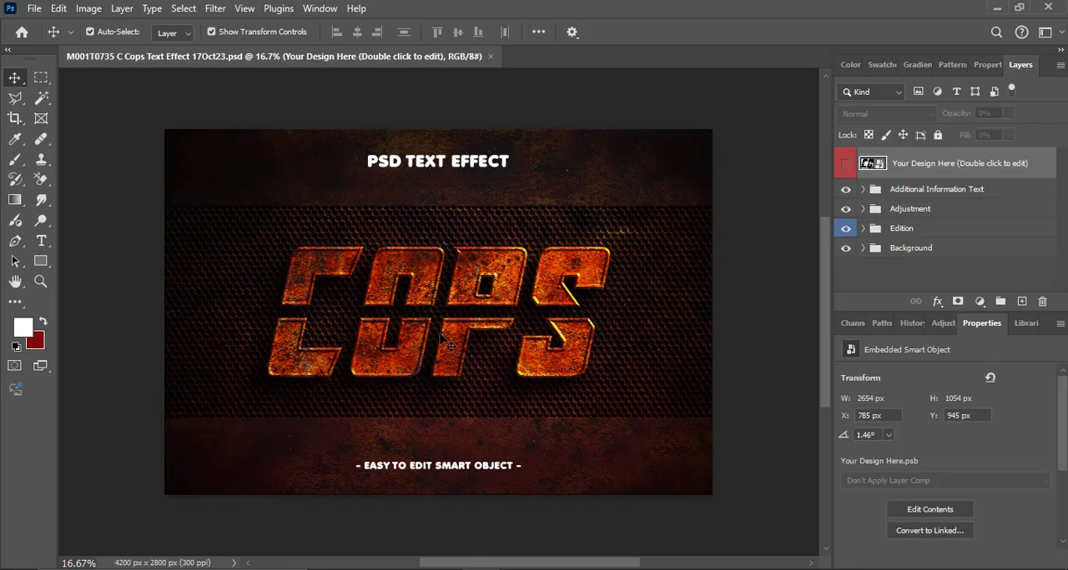
click(410, 307)
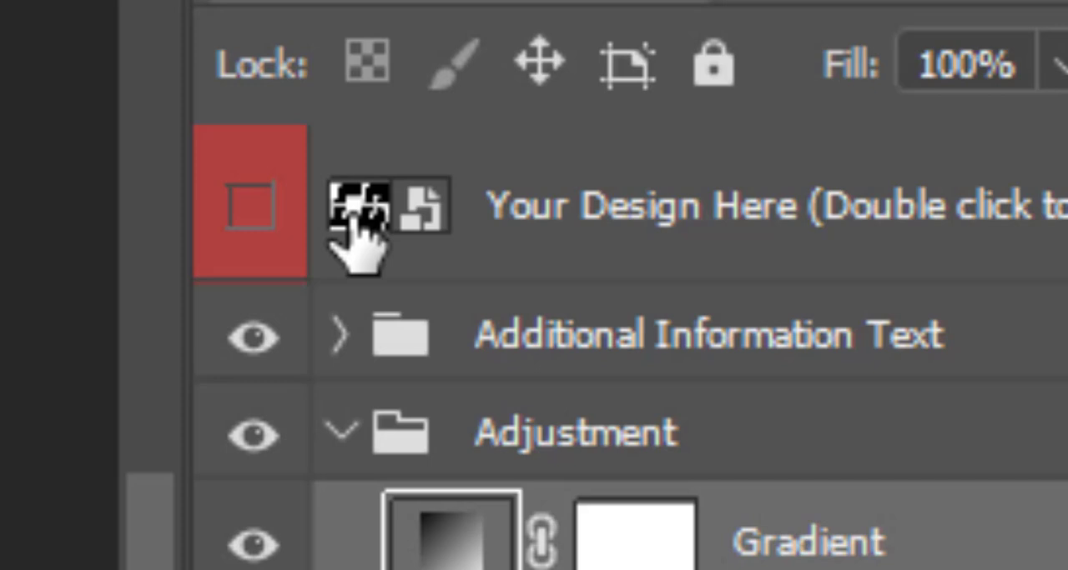
double_click(357, 215)
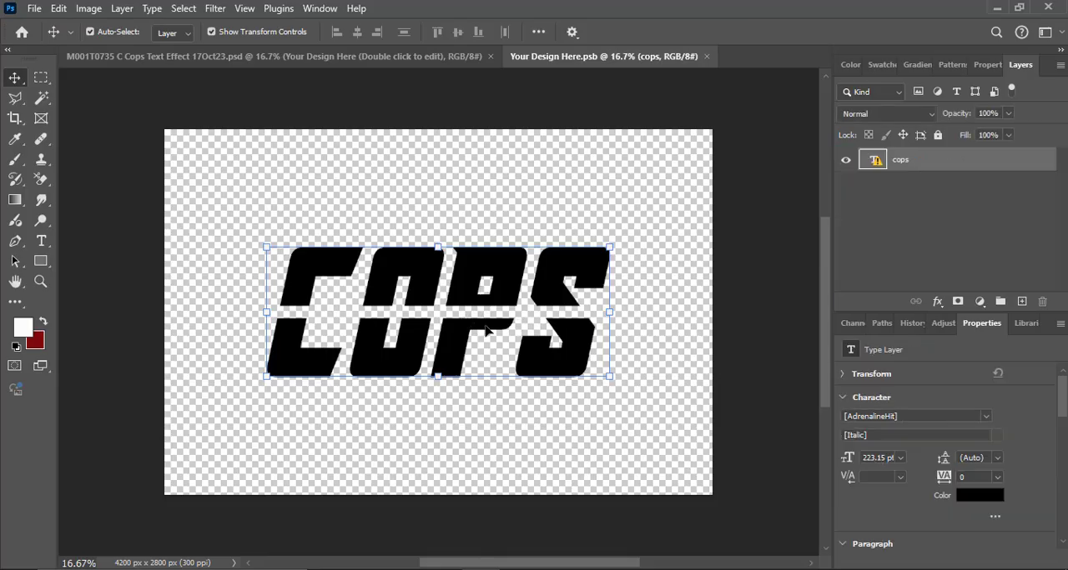
- Replace the missing font of the cops text layer and set its font to Aerobus Personal Use
double_click(487, 329)
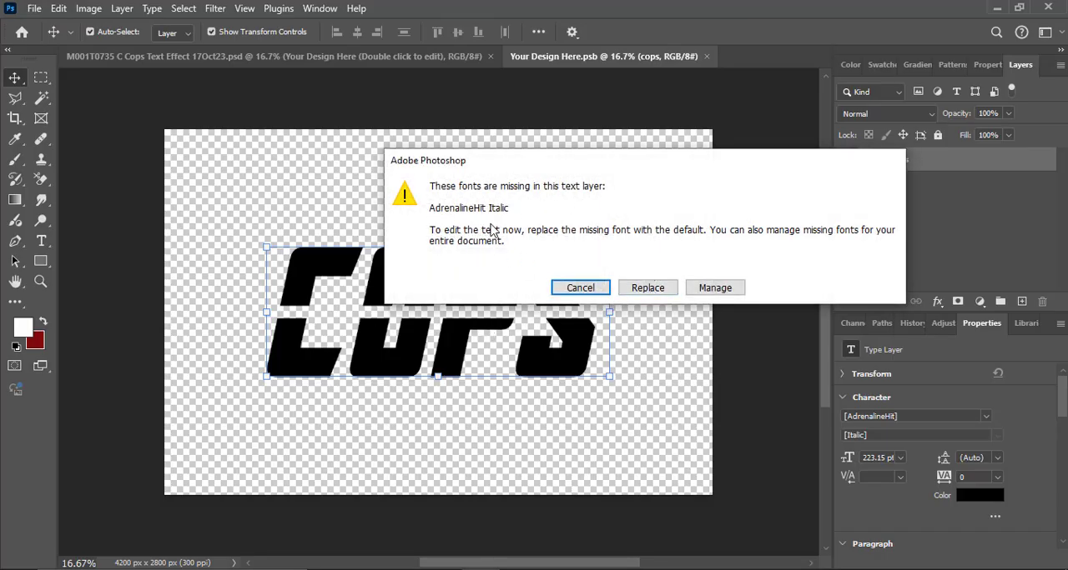
click(638, 290)
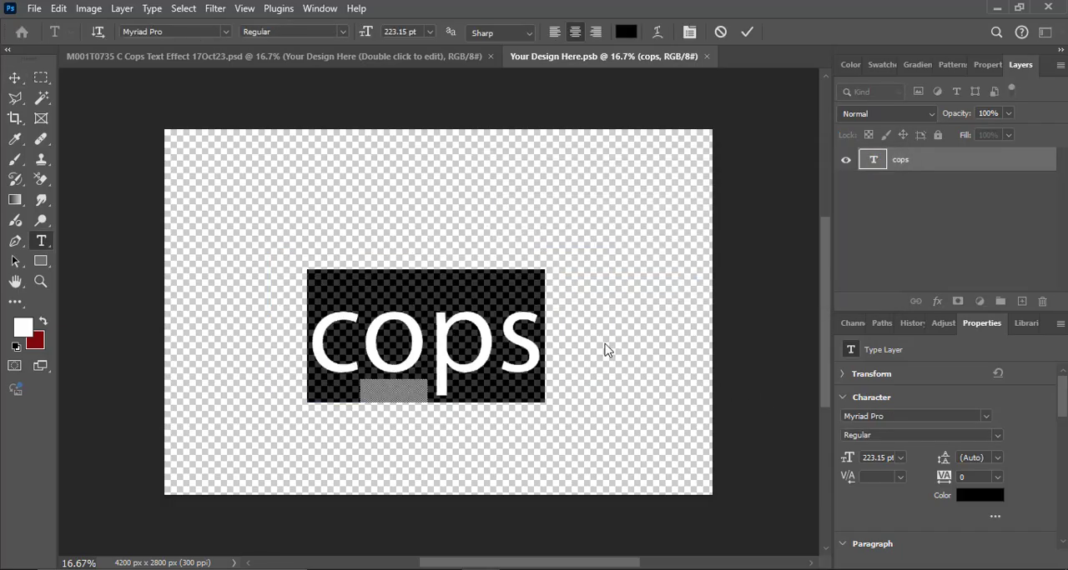
click(986, 417)
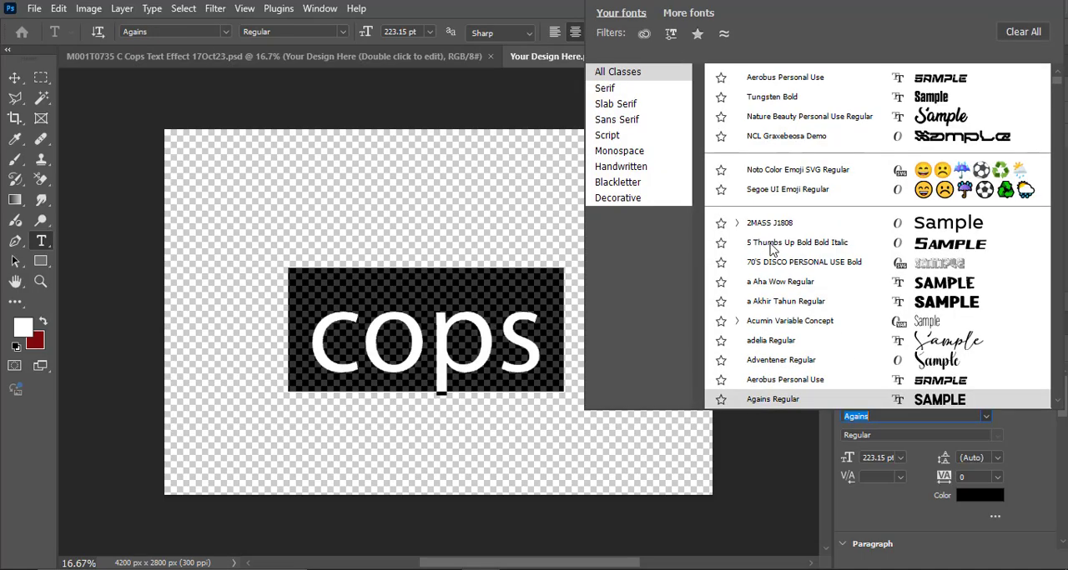
click(863, 381)
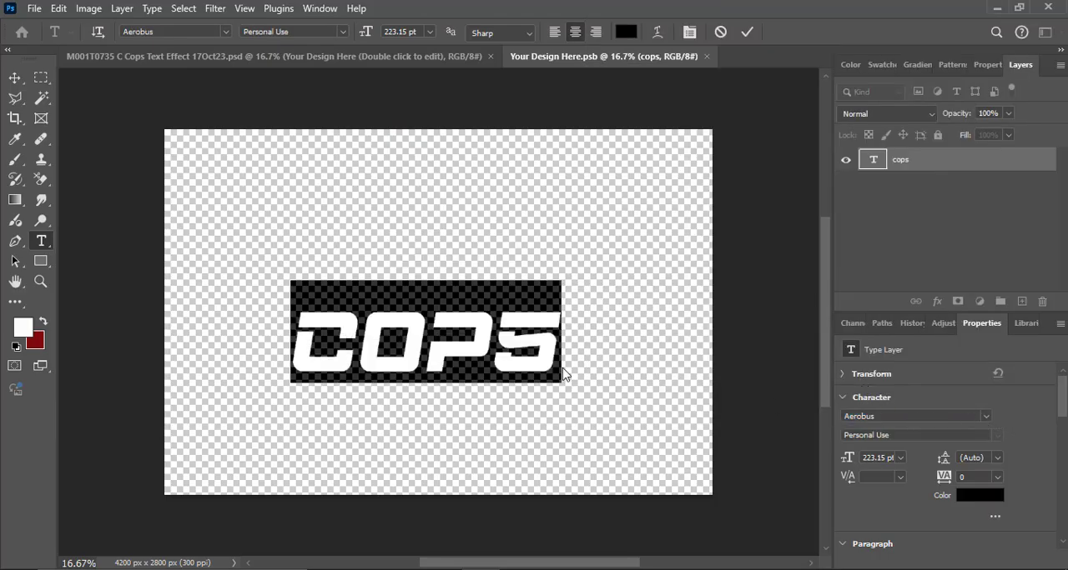
- Replace the word cops in the text layer with ACTION
click(477, 350)
key(ctrl+a)
key(BackSpace)
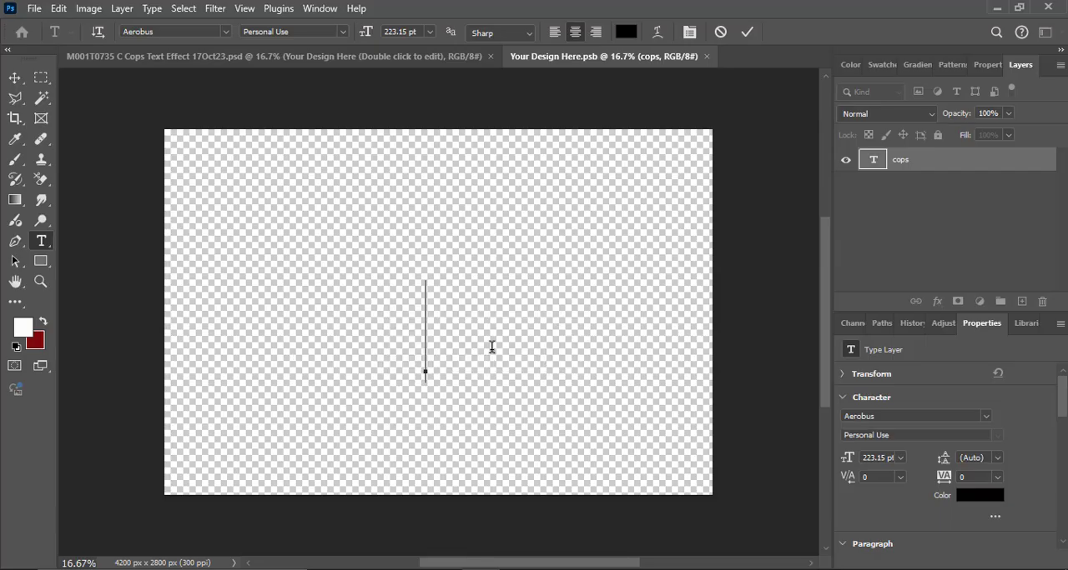
text(ar)
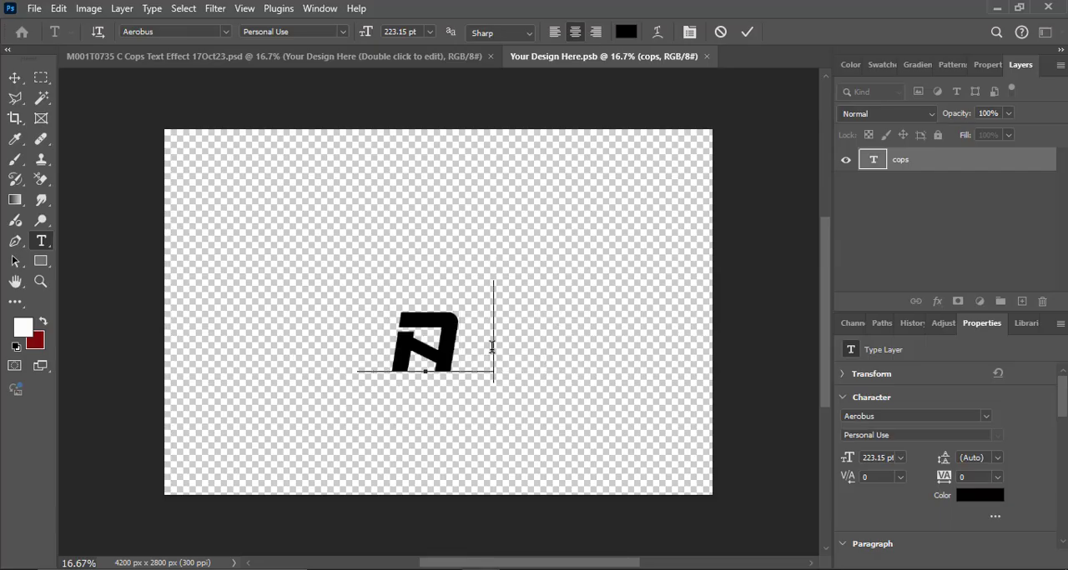
text(ct)
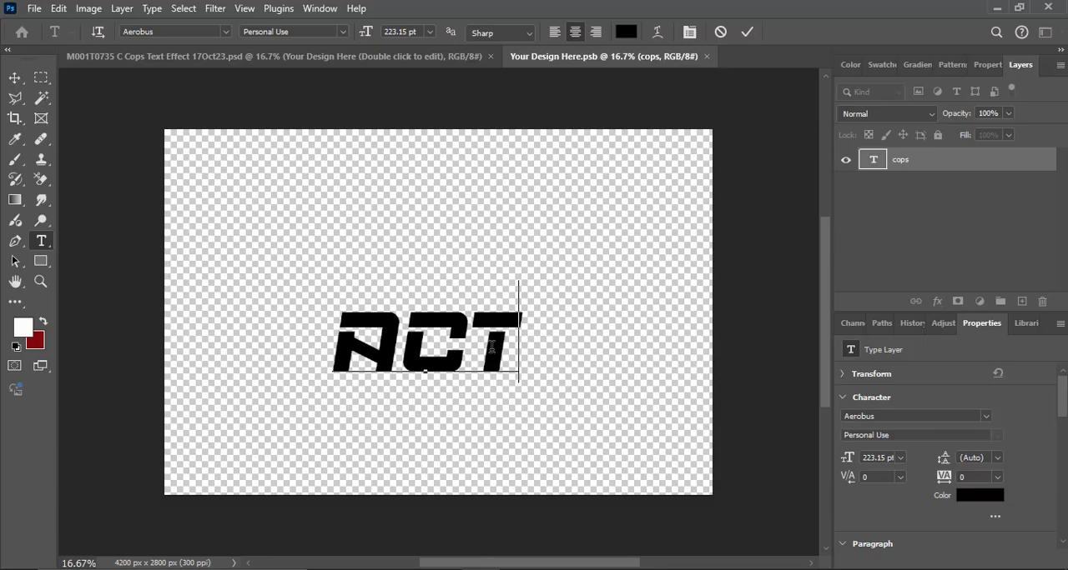
text(ion)
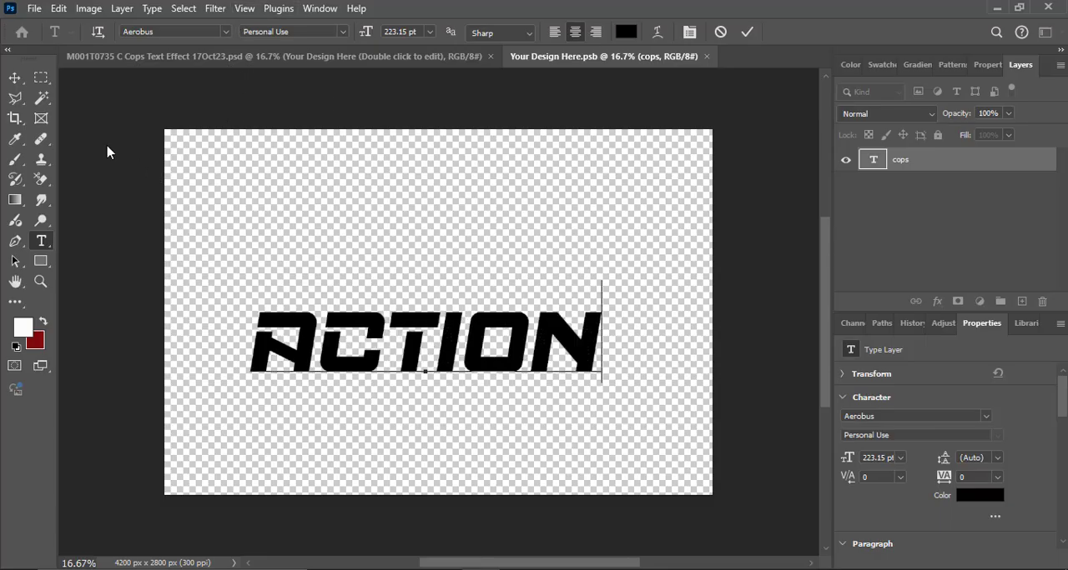
key(ctrl+Return)
key(v)
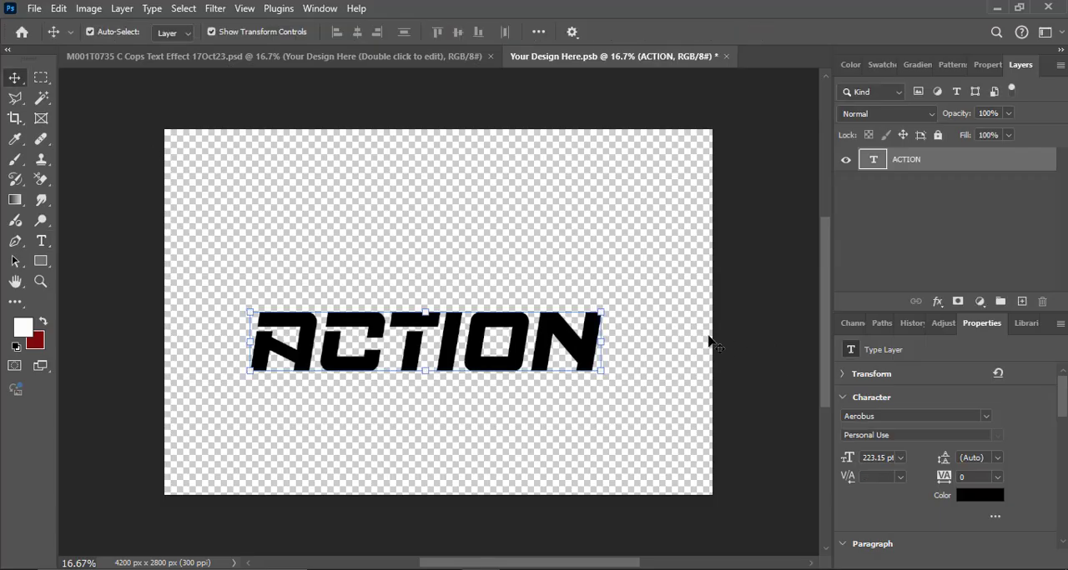
- Move the ACTION text slightly up toward the canvas centre, and close the smart object document with its changes saved
click(699, 342)
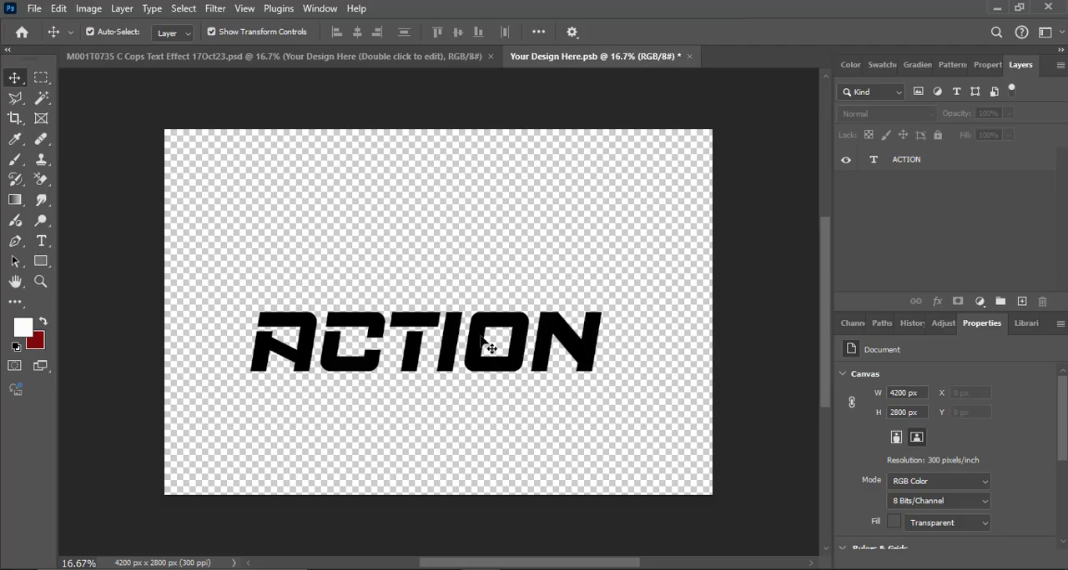
drag(484, 345, 485, 325)
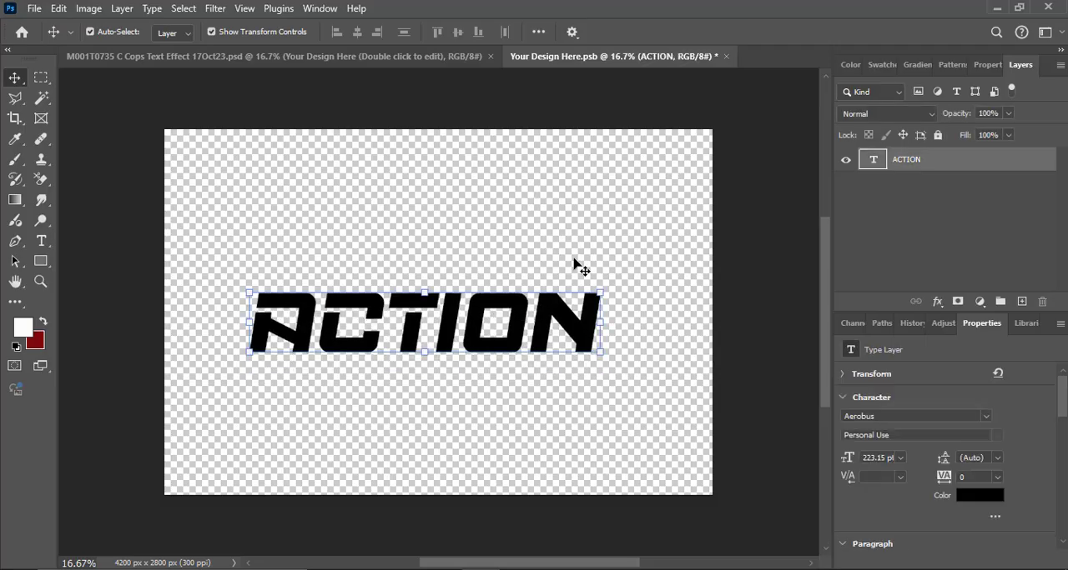
click(726, 56)
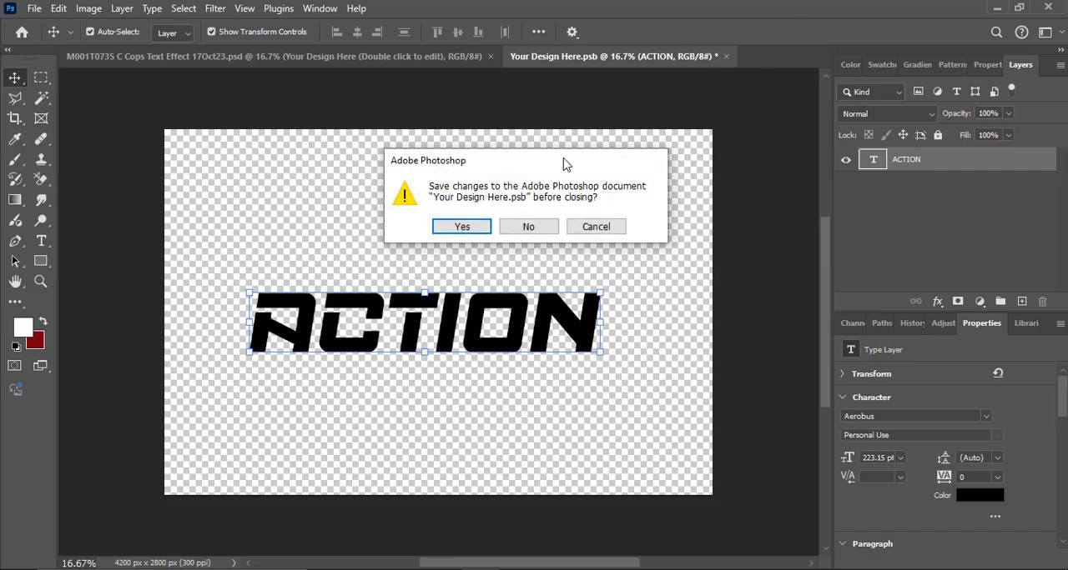
click(461, 227)
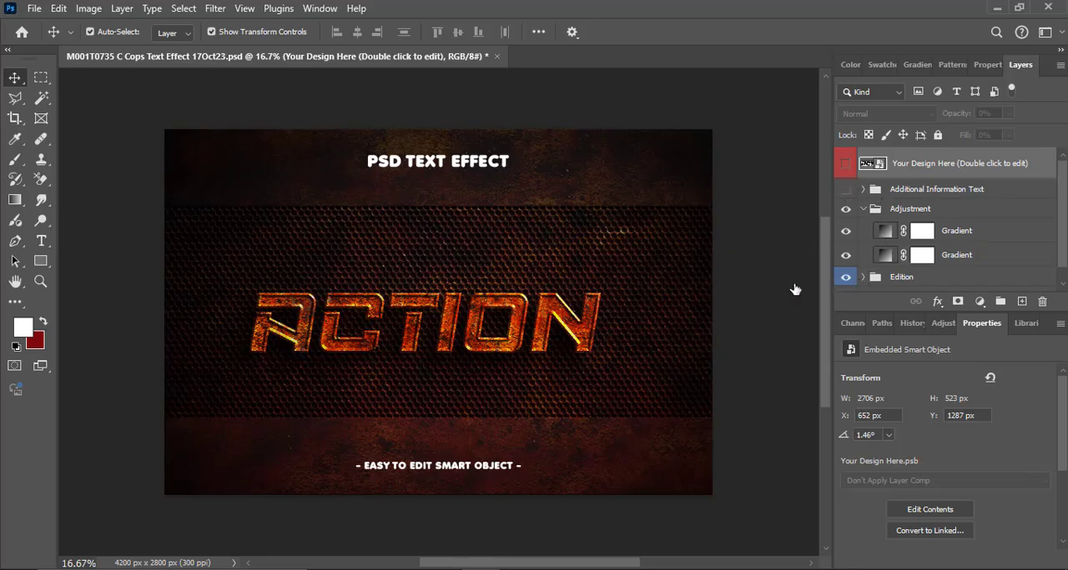
- Hide the Background group to isolate the ACTION text on transparency
scroll(933, 236, down, 2)
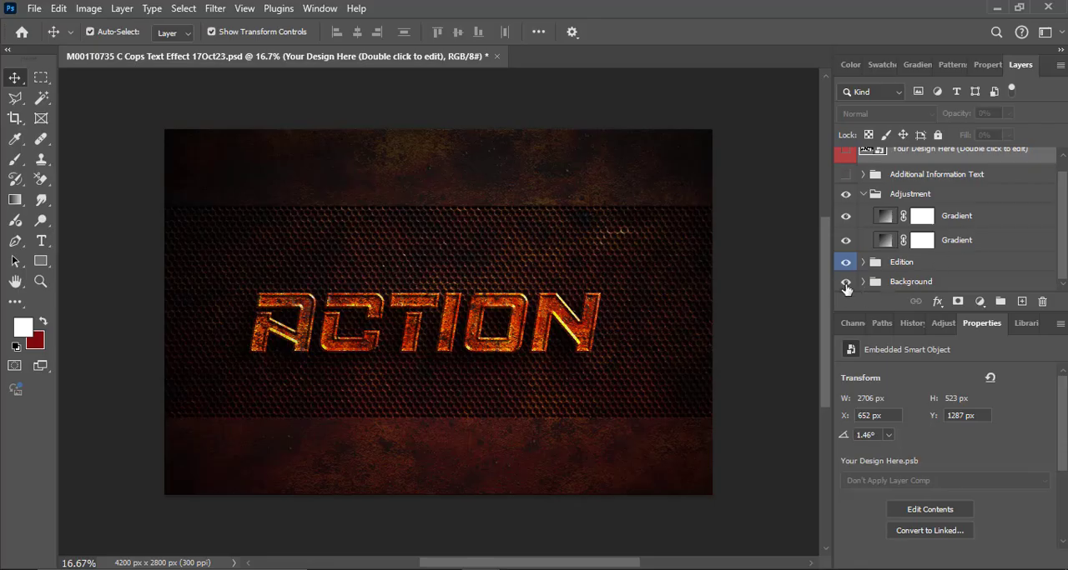
click(846, 282)
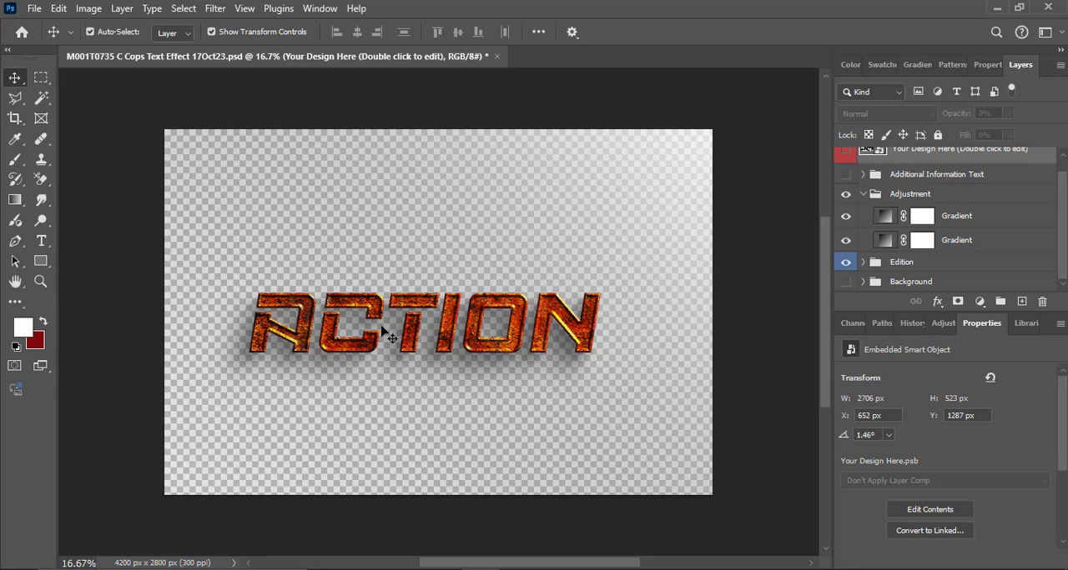
scroll(381, 329, up, 1)
scroll(381, 329, up, 2)
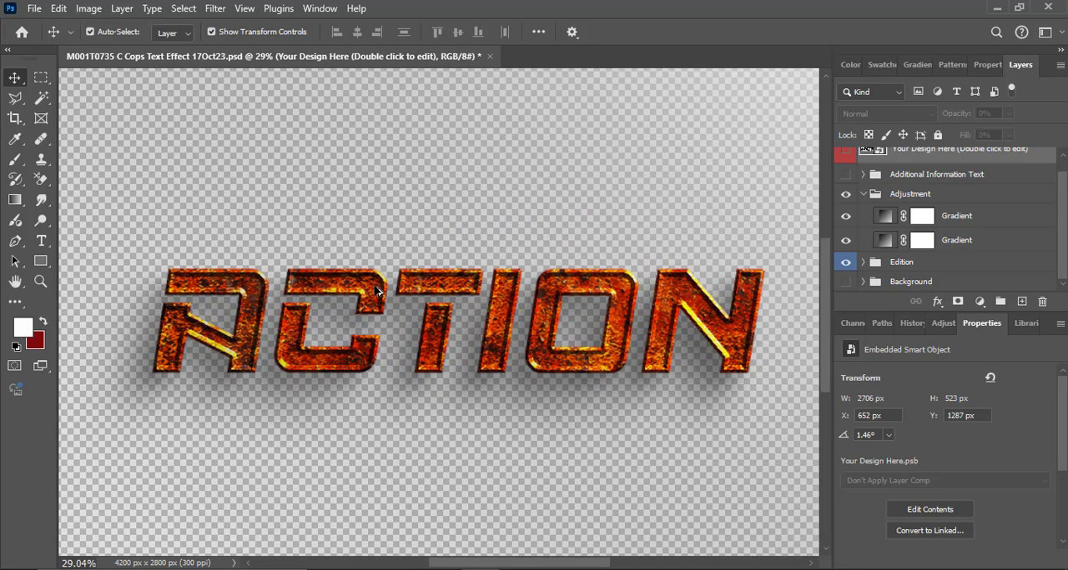
scroll(374, 321, up, 1)
- Review the Export As settings for the ACTION artwork in PNG format and leave without exporting
click(38, 10)
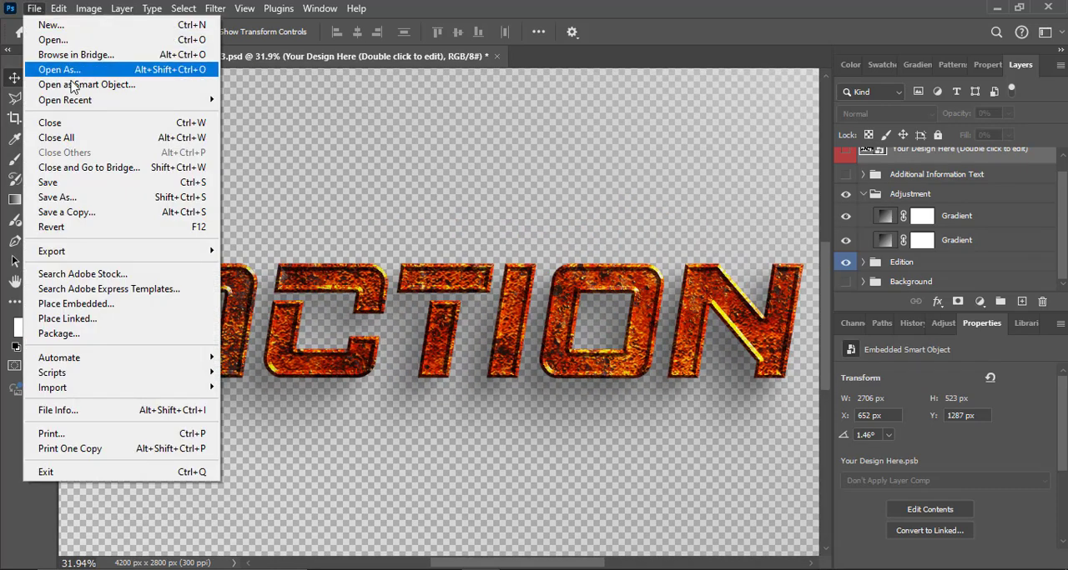
mouse_move(125, 255)
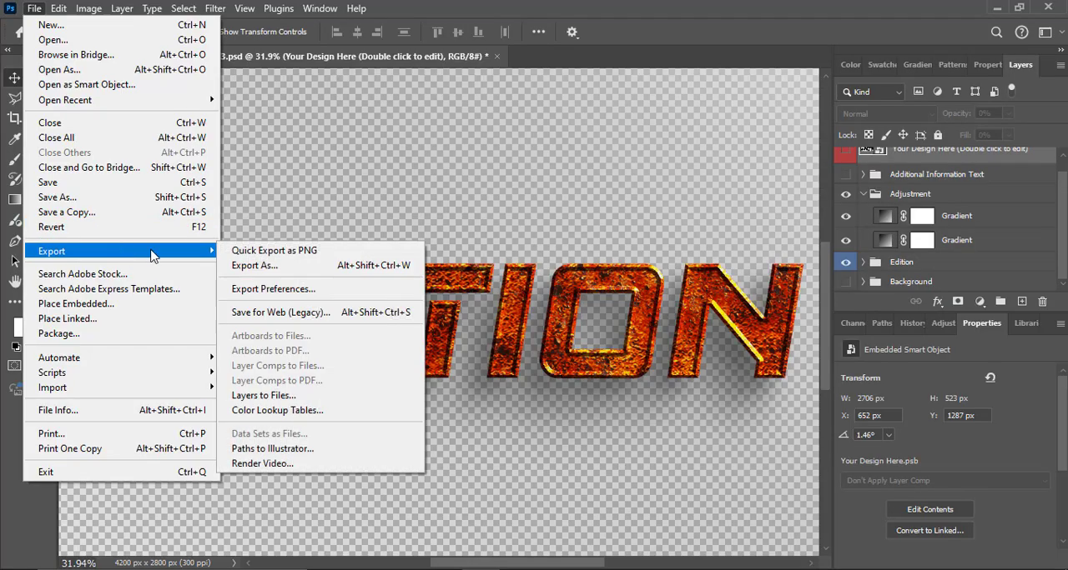
click(250, 266)
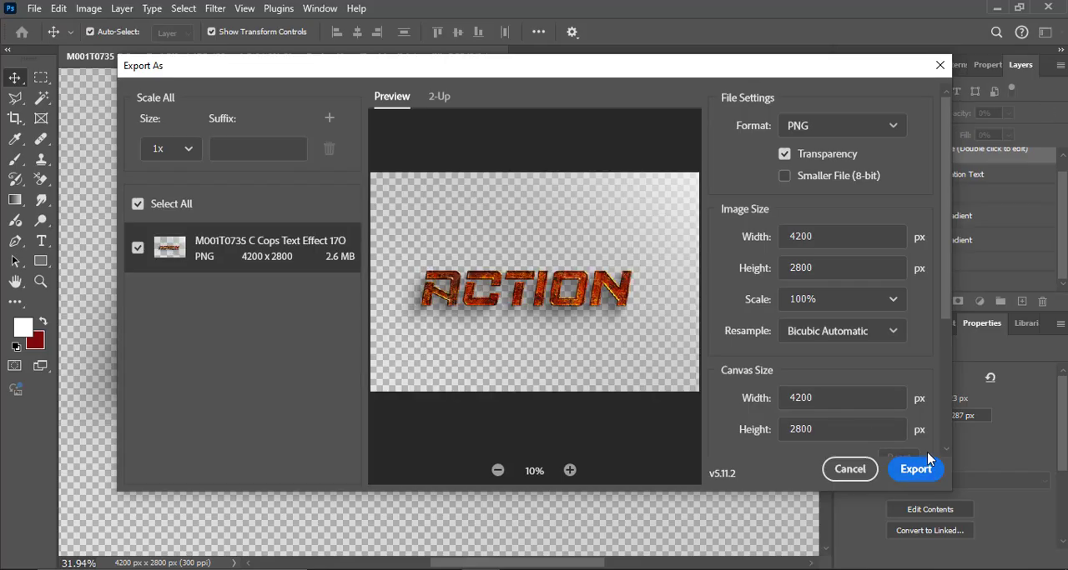
click(844, 473)
- Switch to File Explorer, open ad48b651-66c1-4fe8-a734-e432f9e72fa7.psd from the TEXT TEXTURE folder, and open its Your Design Here smart object
key(alt+Tab)
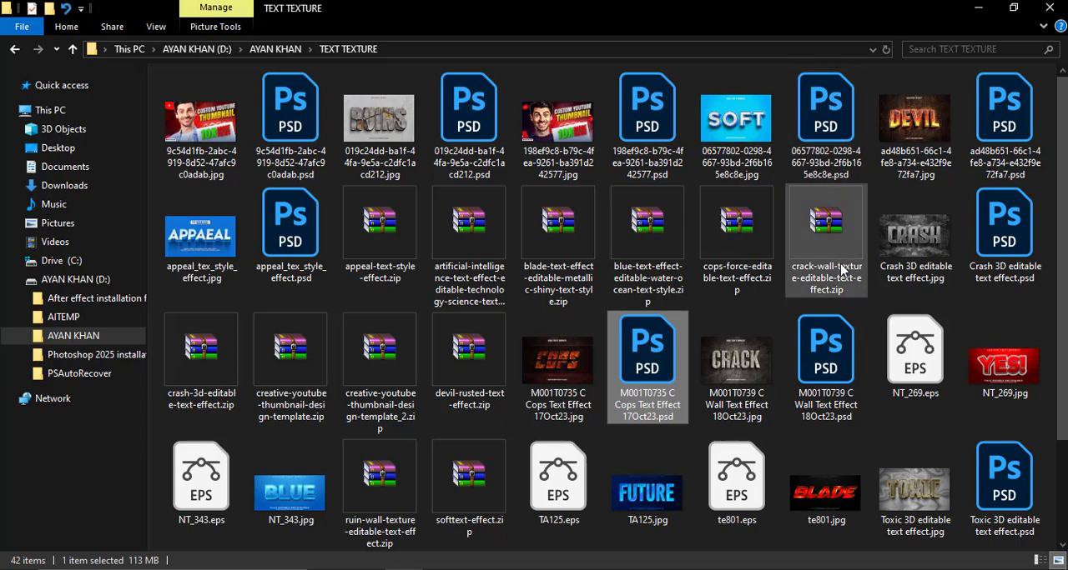
scroll(843, 272, down, 3)
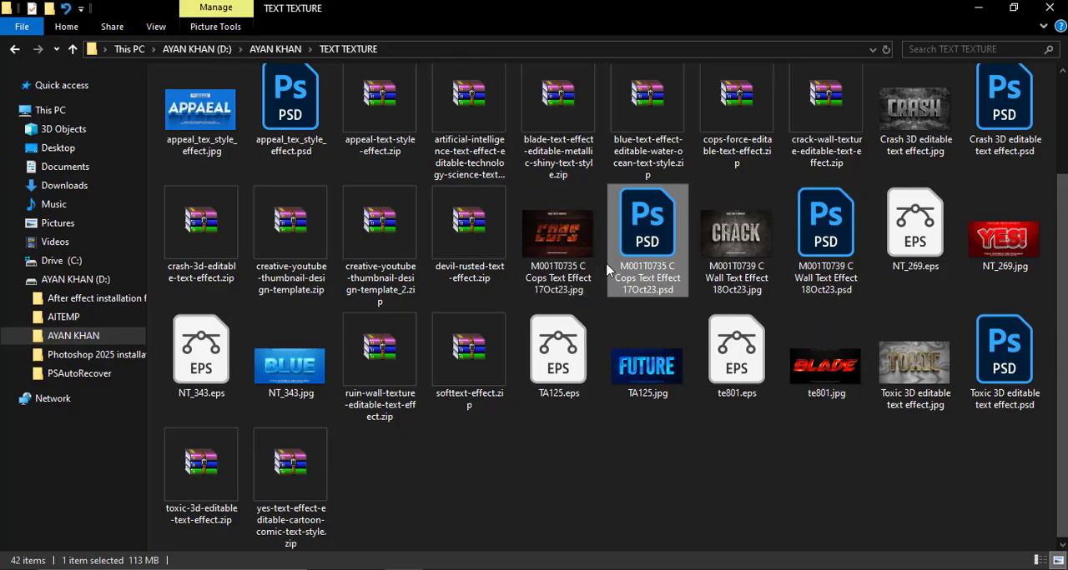
scroll(380, 250, up, 3)
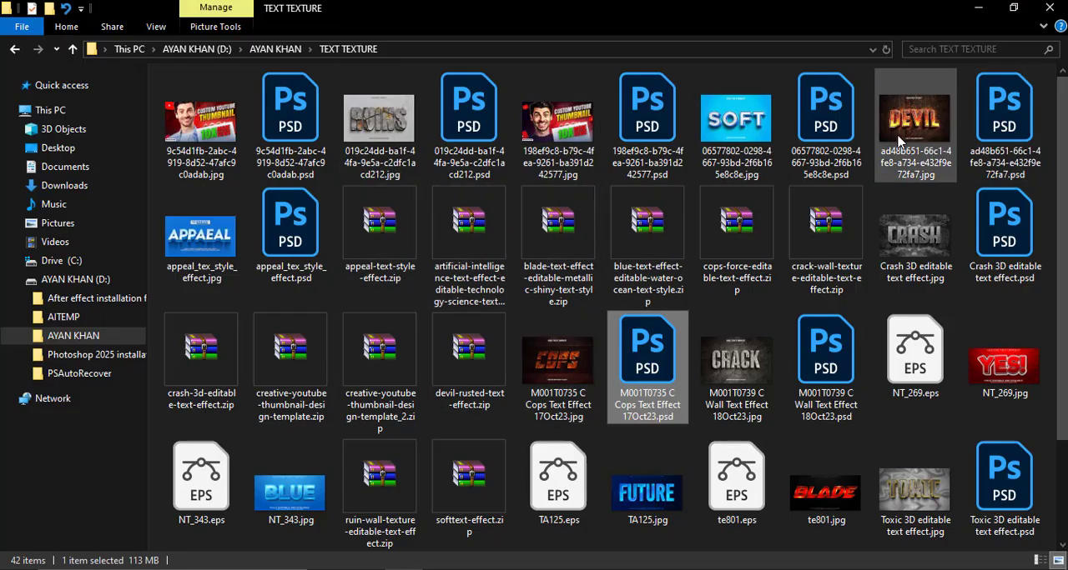
click(1004, 124)
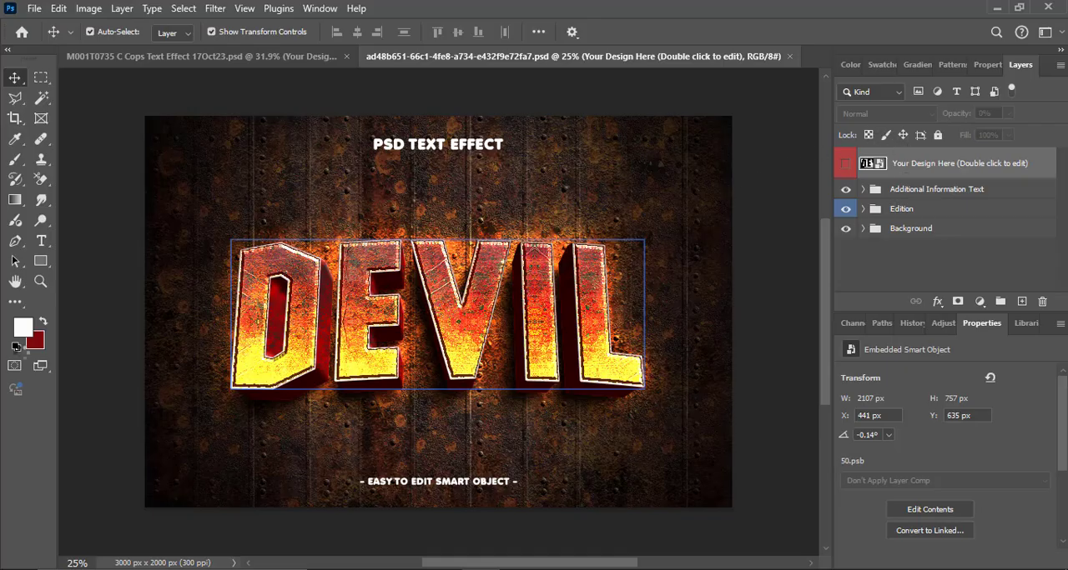
double_click(865, 166)
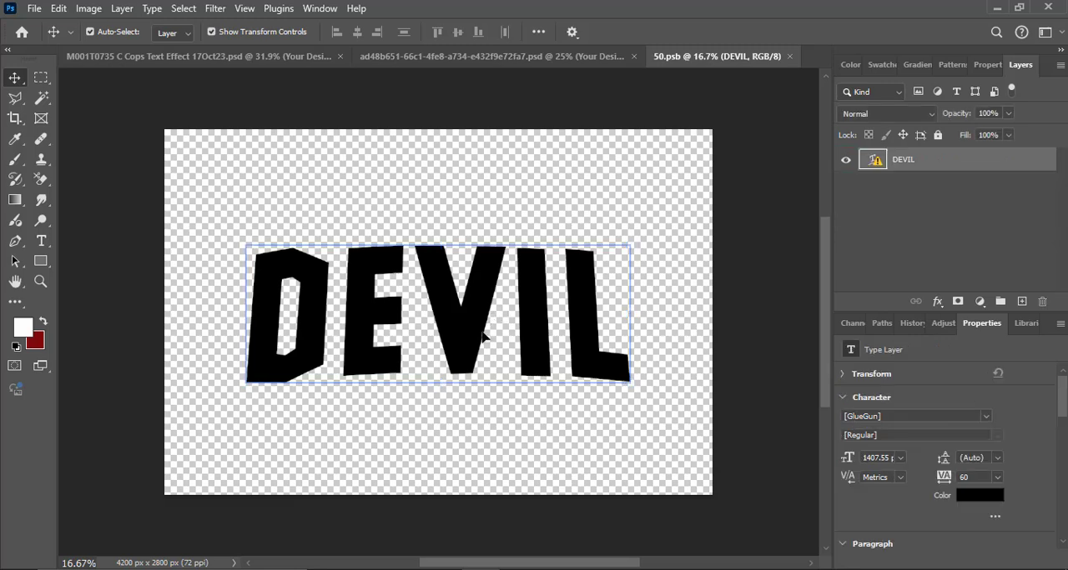
- Replace the missing font of the DEVIL text layer and set its font to Evil Empire Regular
double_click(482, 336)
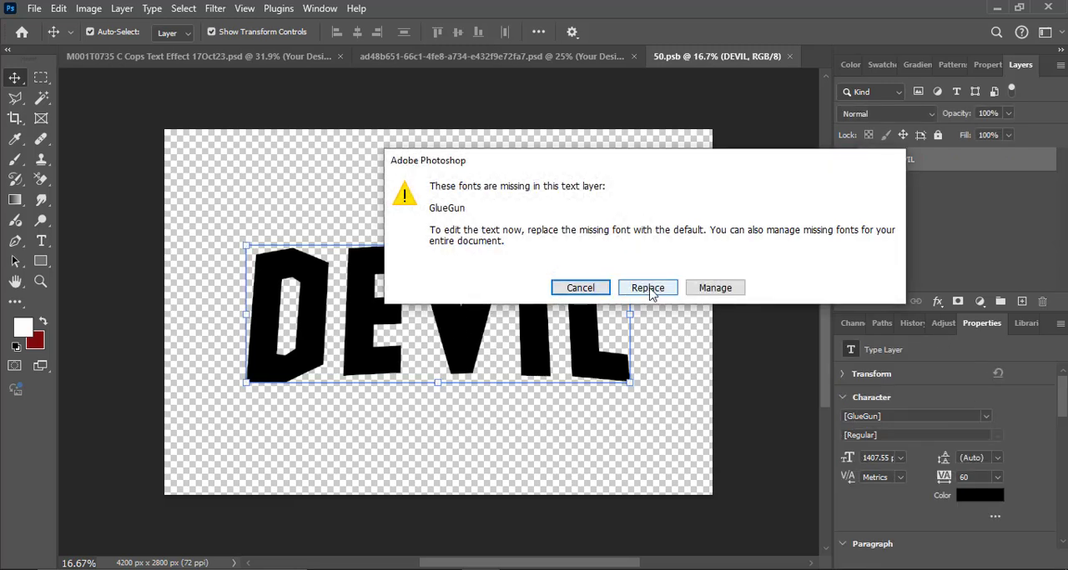
click(647, 288)
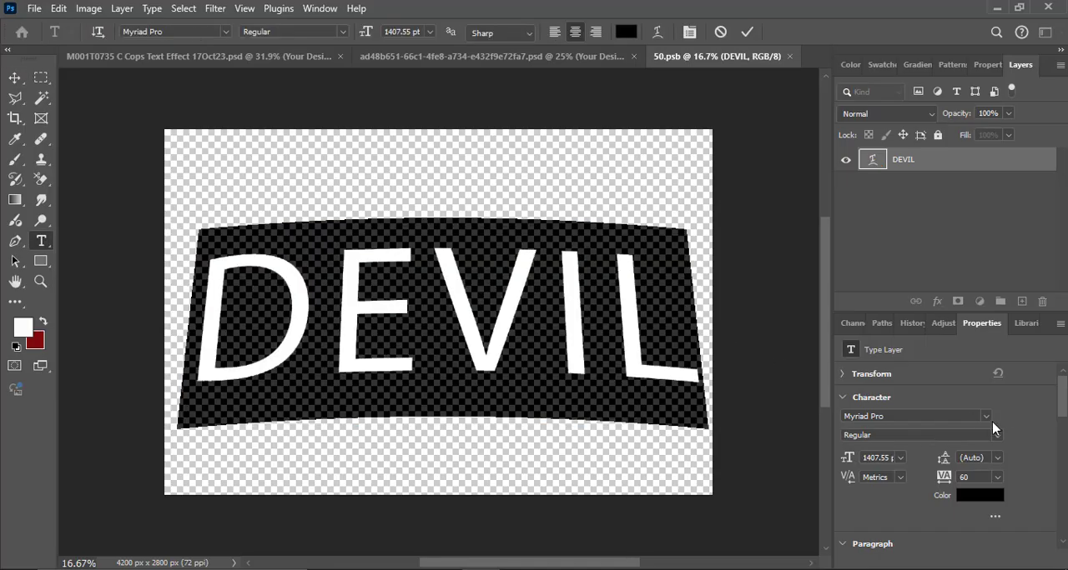
click(956, 416)
key(BackSpace)
text(evil)
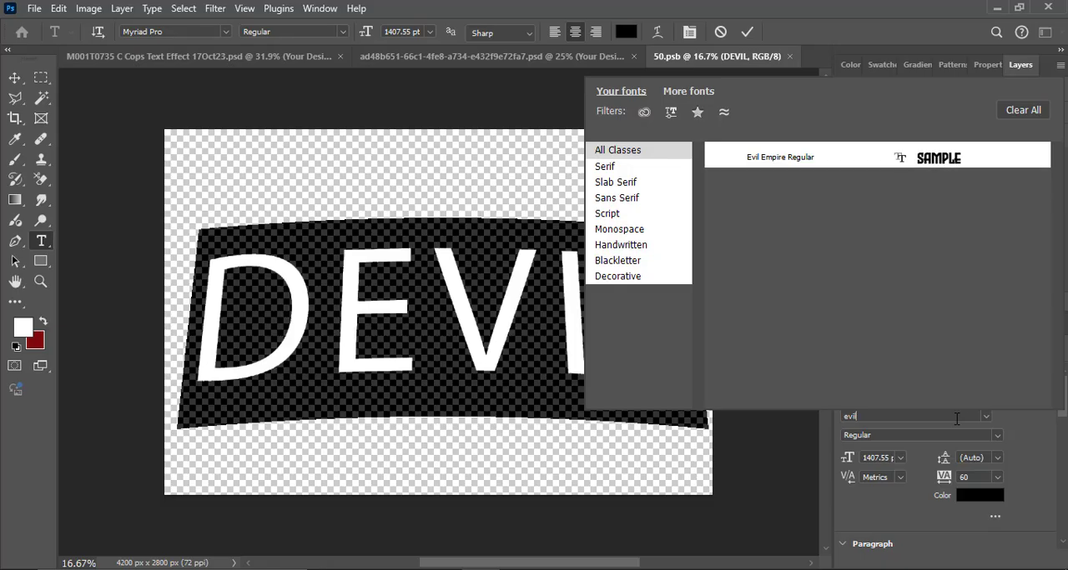
click(940, 174)
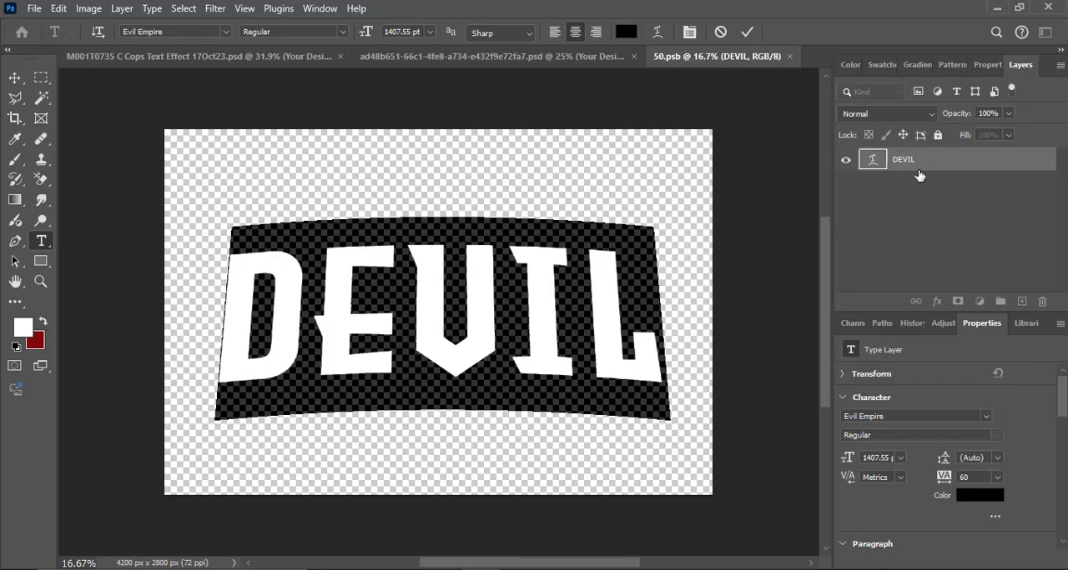
- Replace the word DEVIL in the text layer with EVILE
click(543, 350)
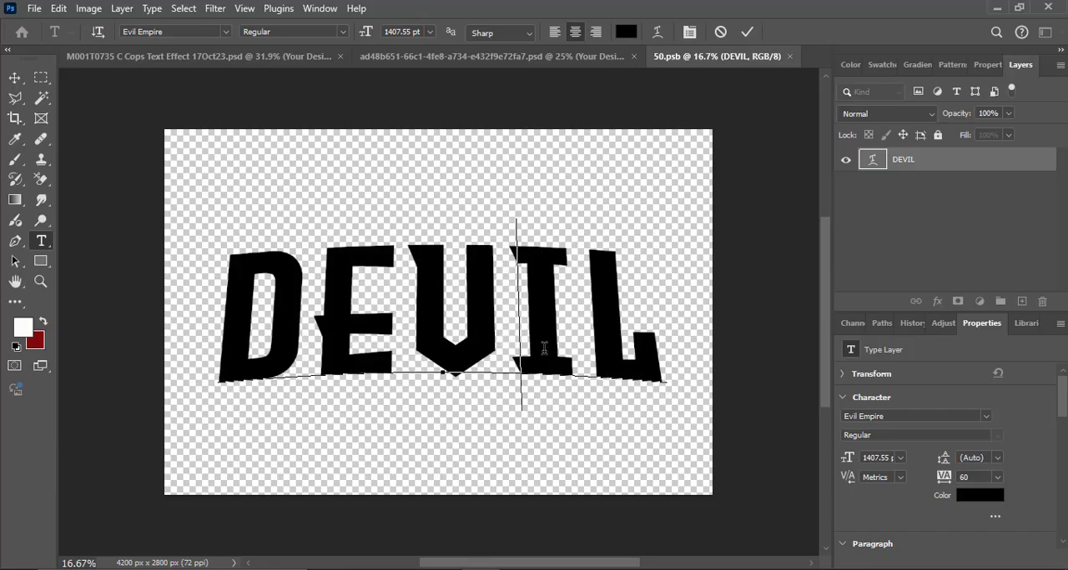
key(ctrl+a)
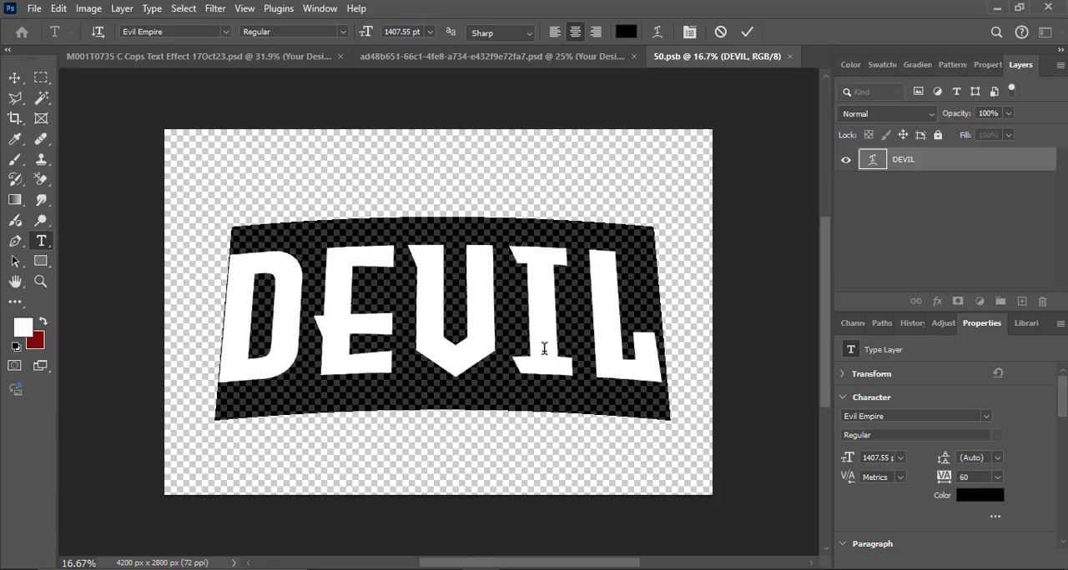
click(544, 349)
text(EVILE)
key(ctrl+a)
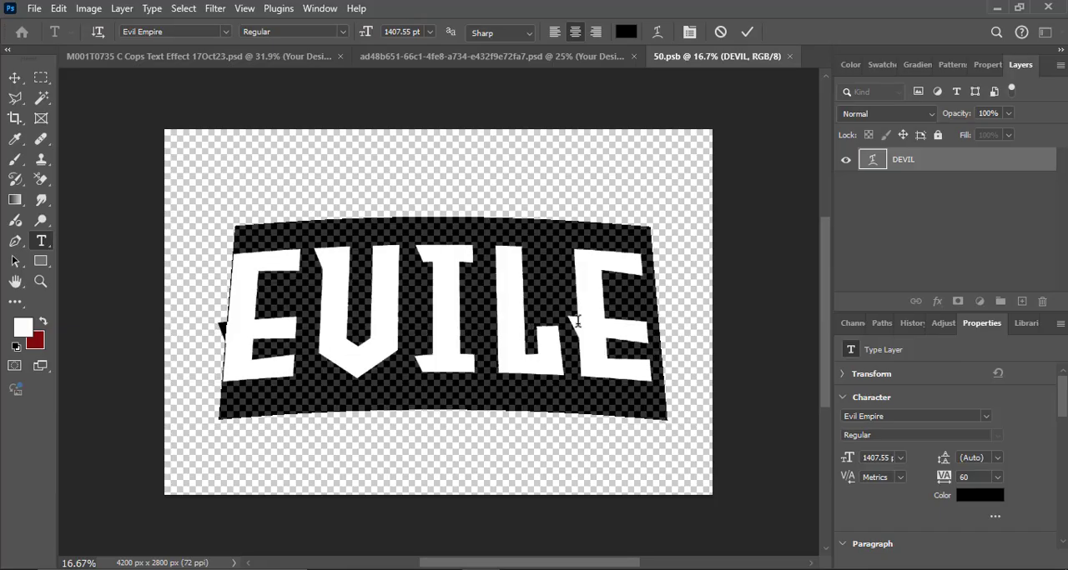
click(14, 78)
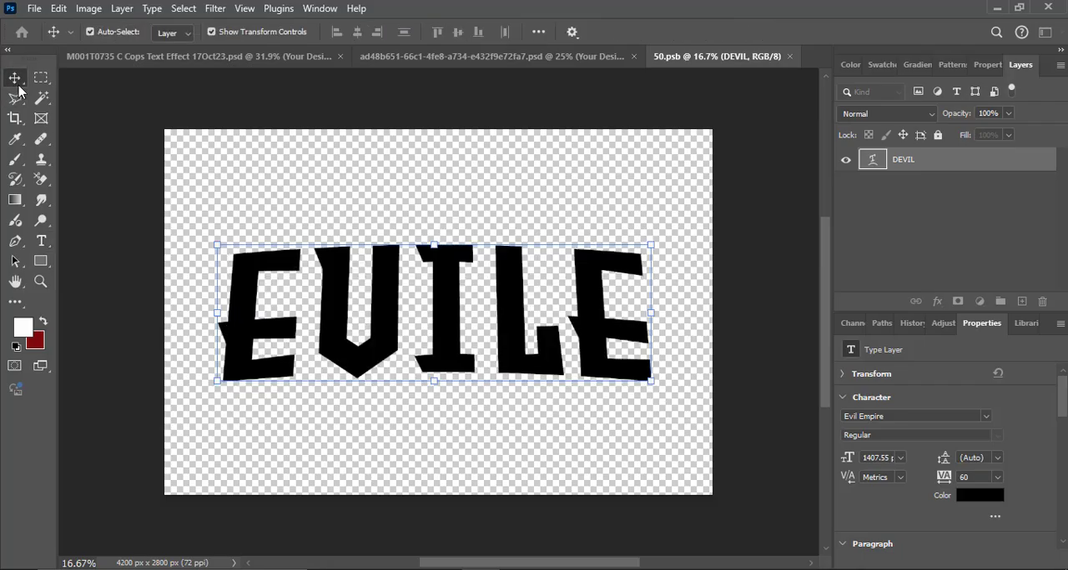
- Save the edited 50.psb smart object and close it to update the main design
click(789, 56)
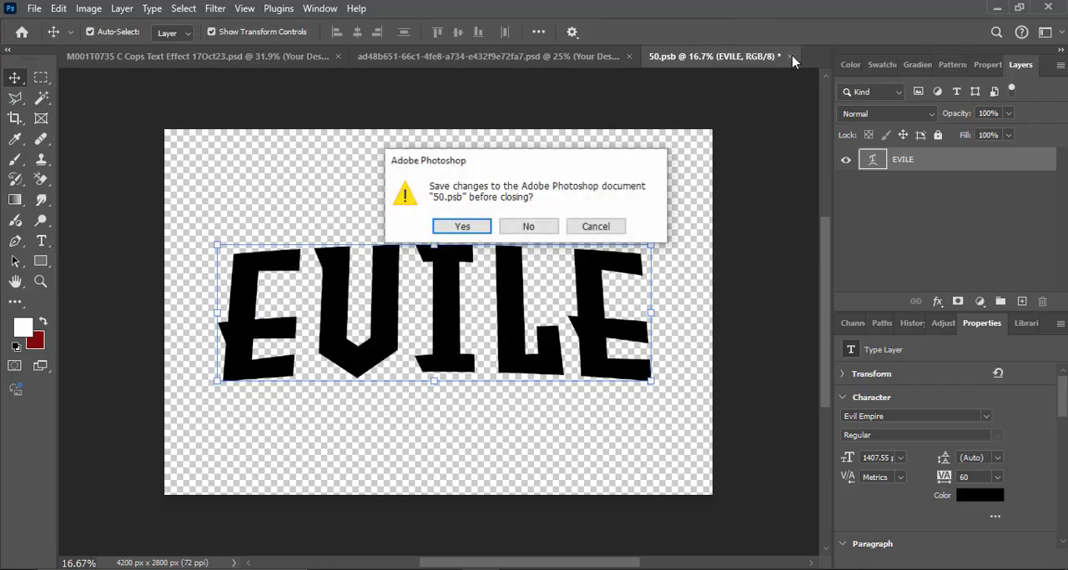
click(446, 224)
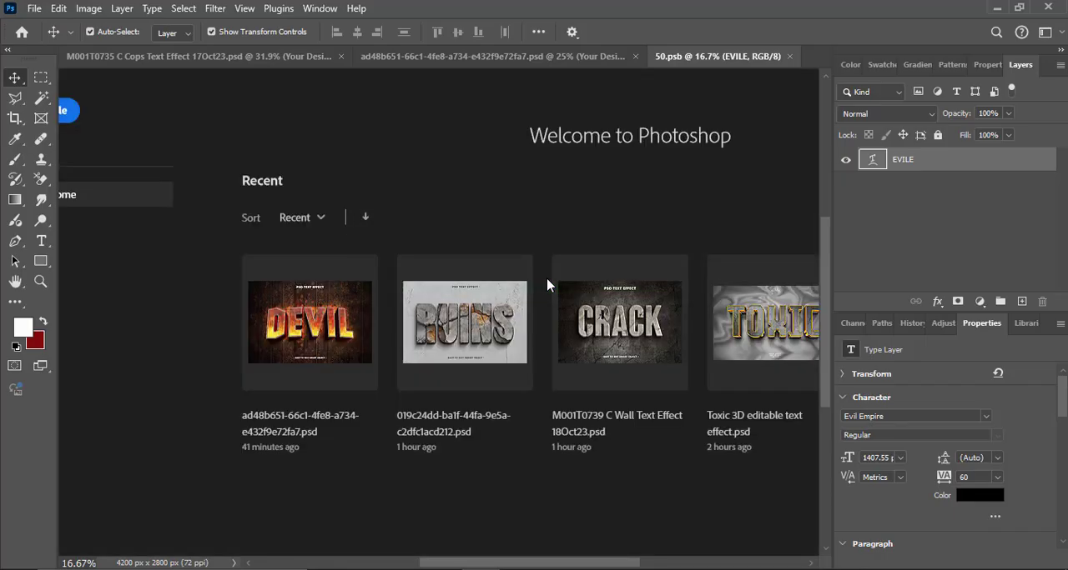
key(ctrl+w)
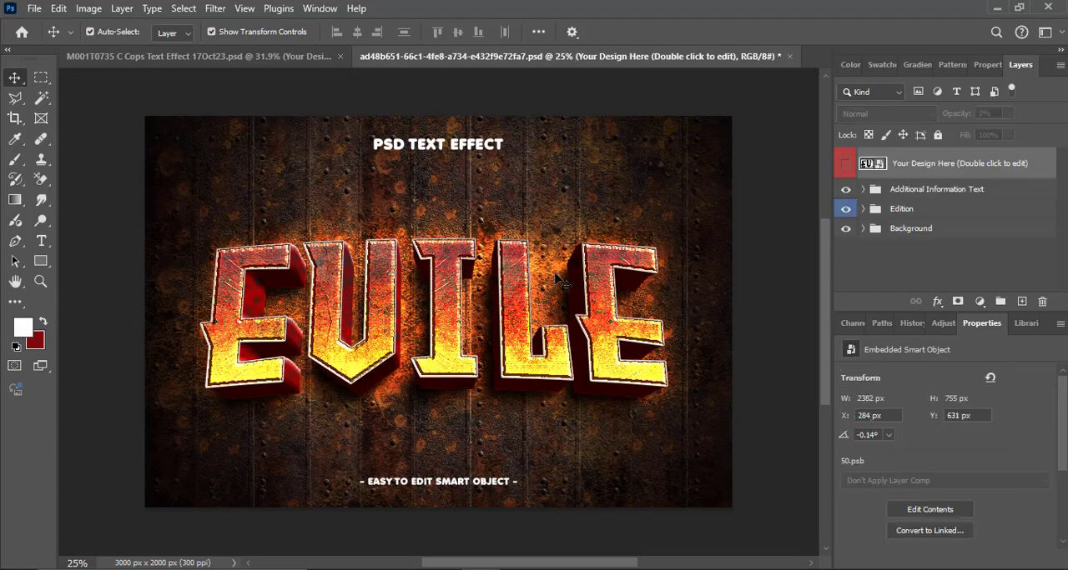
- Hide the Additional Information Text and Background groups of the EVILE design
click(846, 190)
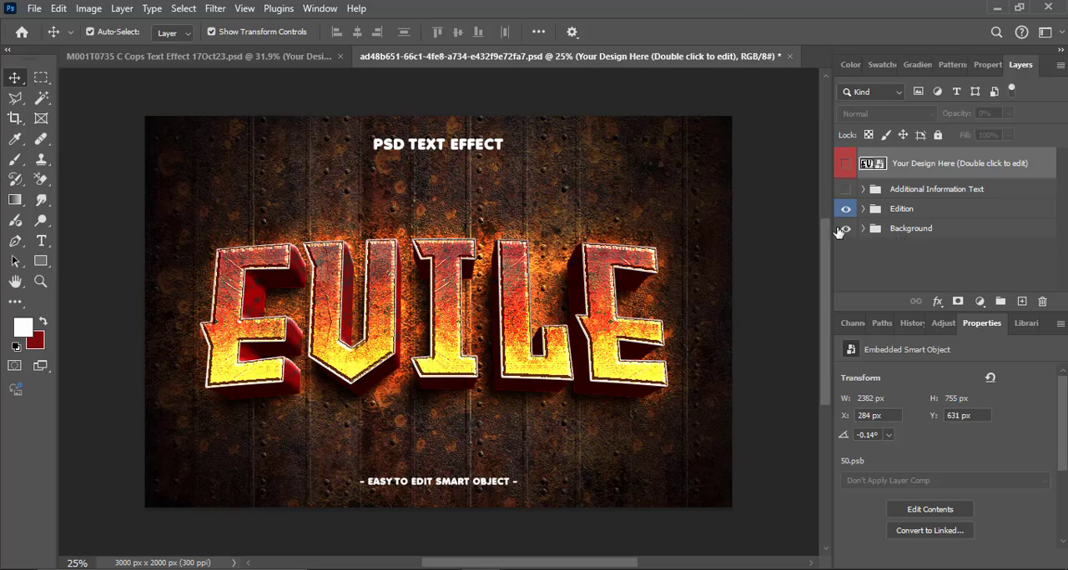
click(847, 230)
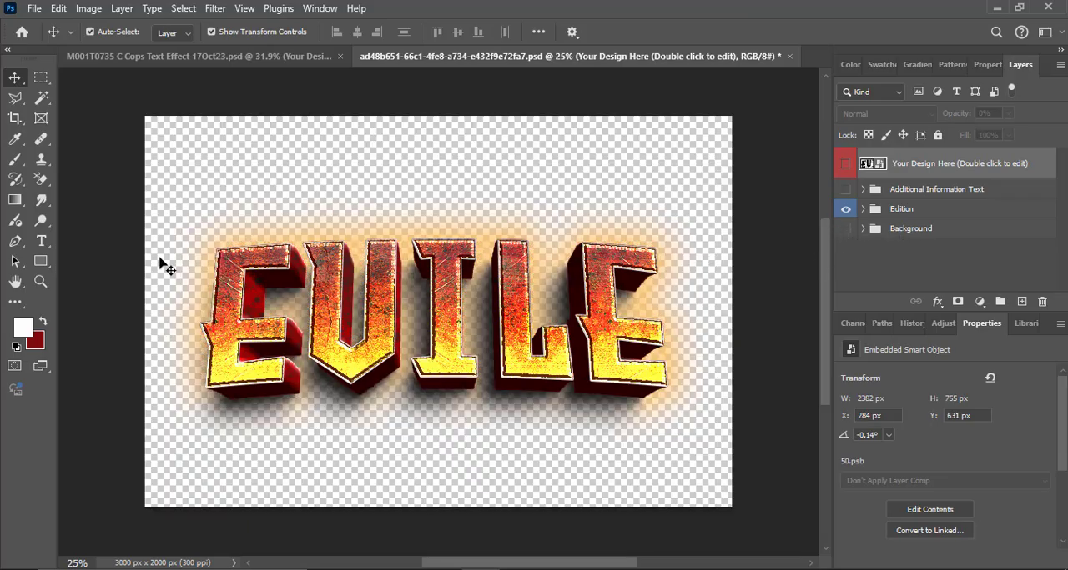